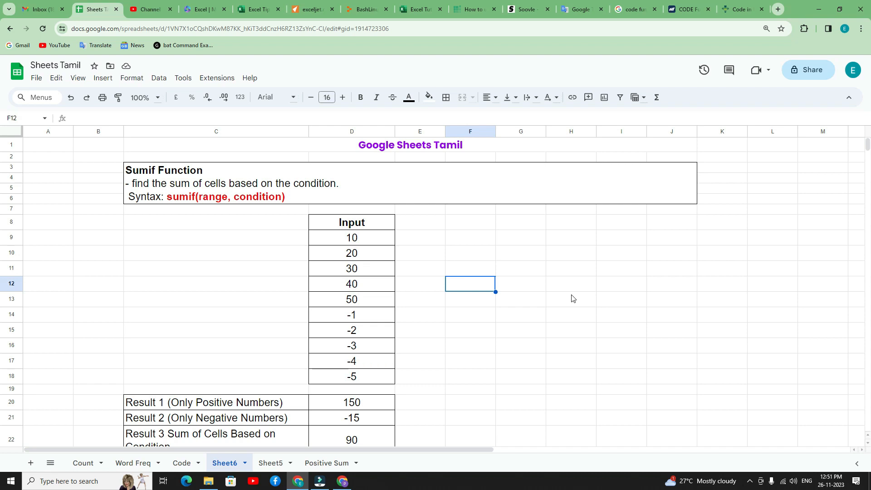
Examine the SUMIF description and syntax, the input values in D9:D18, and the result rows beneath them.
{"action": "left_click", "coordinate": [202, 202]}
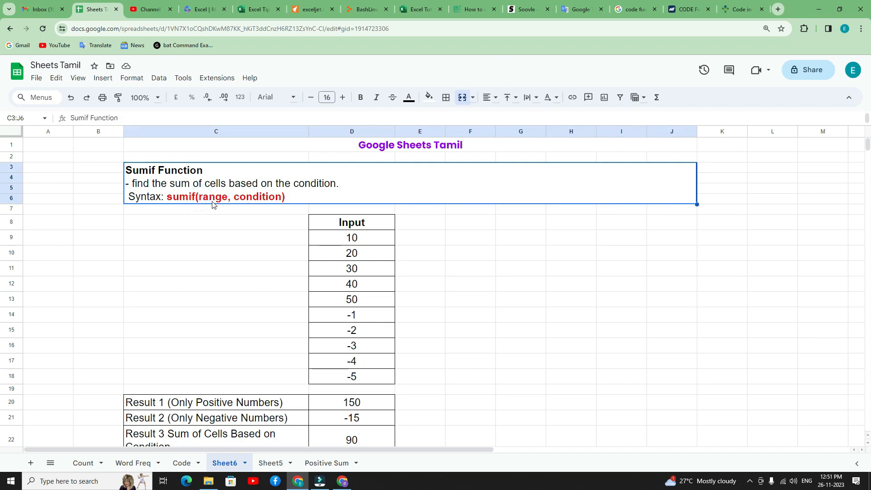
{"action": "left_click_drag", "start_coordinate": [327, 237], "coordinate": [345, 375]}
{"action": "left_click", "coordinate": [264, 198]}
{"action": "scroll", "coordinate": [278, 314], "scroll_direction": "down", "scroll_amount": 1}
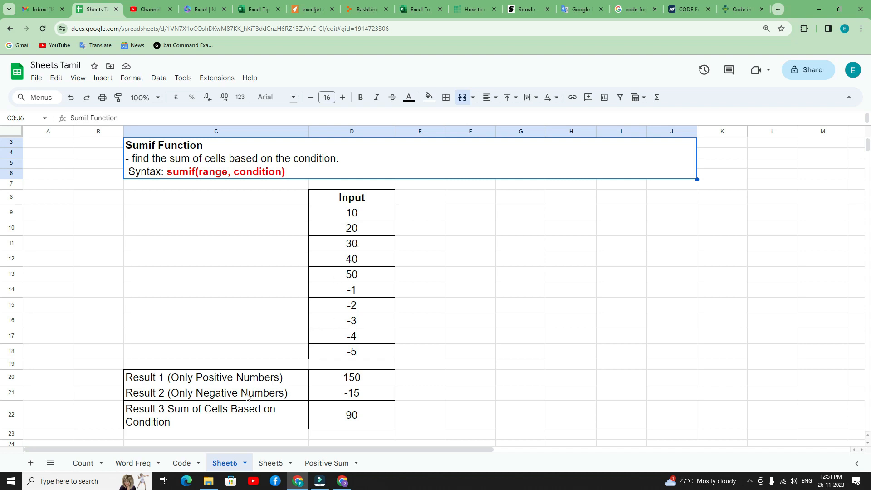
{"action": "left_click", "coordinate": [426, 305]}
{"action": "left_click_drag", "start_coordinate": [337, 212], "coordinate": [326, 354]}
{"action": "left_click_drag", "start_coordinate": [334, 213], "coordinate": [342, 352]}
{"action": "left_click", "coordinate": [435, 289]}
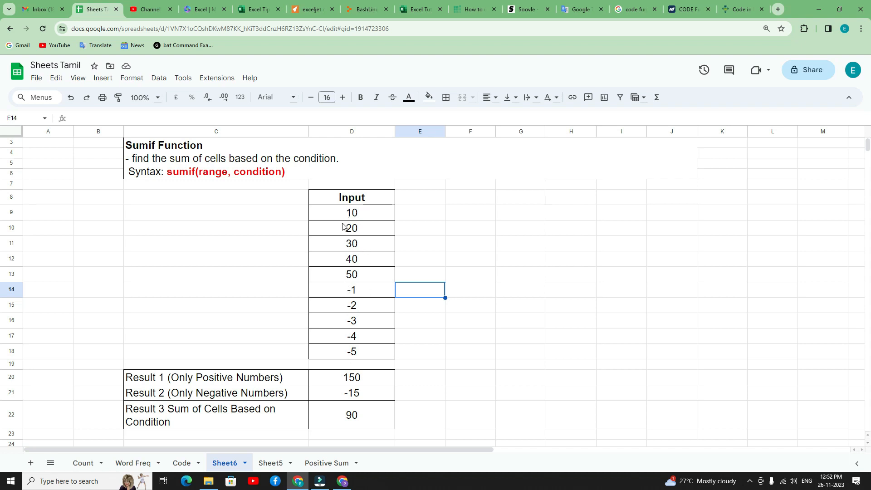
{"action": "left_click_drag", "start_coordinate": [330, 214], "coordinate": [336, 355]}
{"action": "left_click", "coordinate": [330, 291]}
{"action": "left_click", "coordinate": [452, 286]}
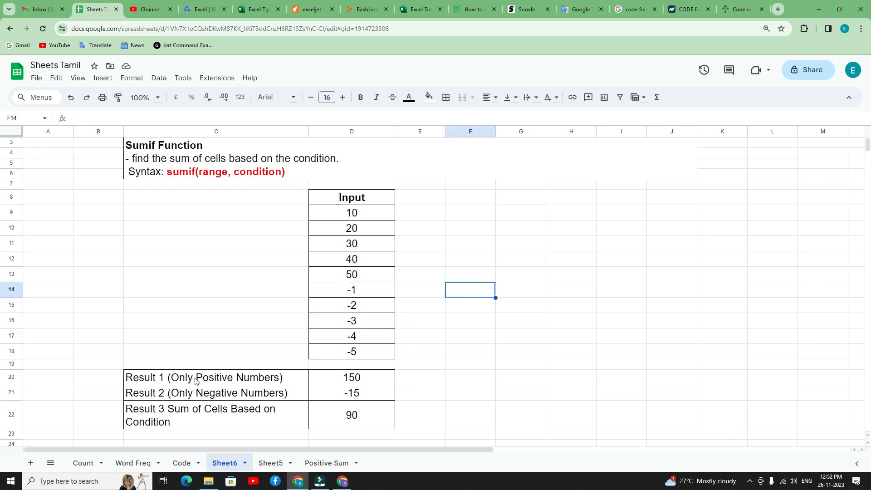
Clear the existing result formulas from D20:D22.
{"action": "left_click_drag", "start_coordinate": [342, 380], "coordinate": [343, 417]}
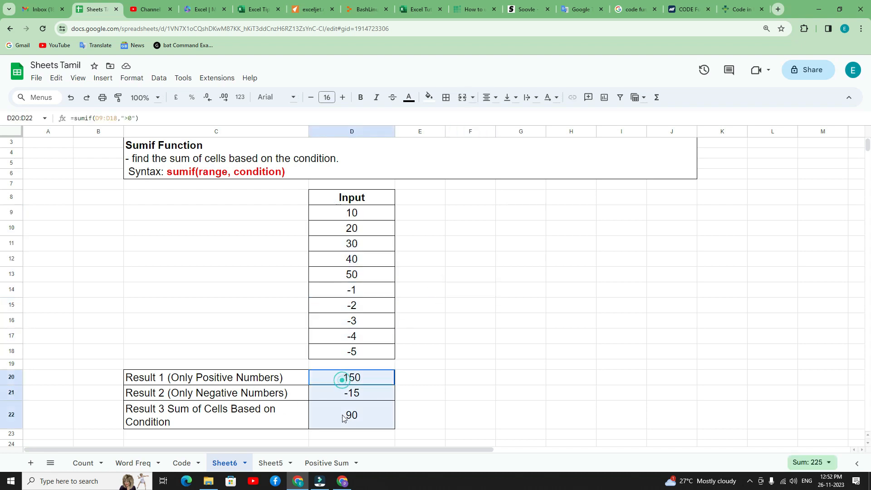
{"action": "key", "text": "Delete"}
{"action": "left_click", "coordinate": [442, 379]}
Sum only the positive inputs in D20 with the formula =sumif(D9:D18, ">0").
{"action": "left_click", "coordinate": [360, 380]}
{"action": "left_click", "coordinate": [361, 380]}
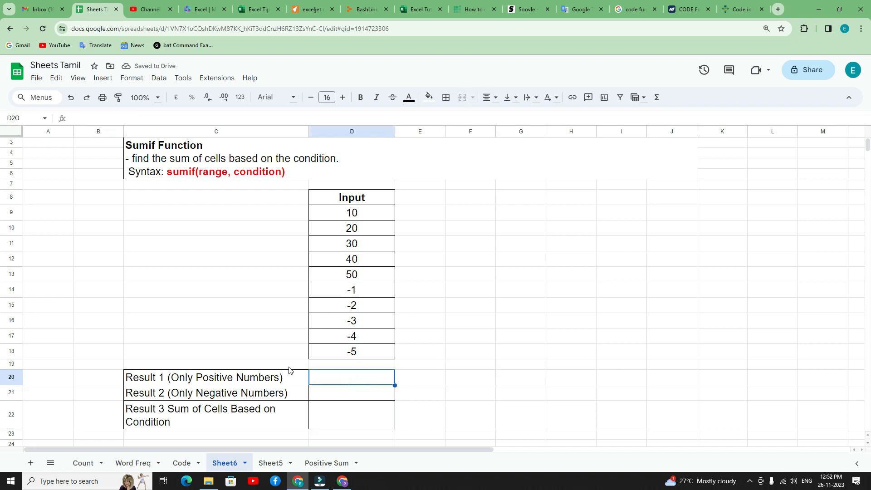
{"action": "left_click_drag", "start_coordinate": [334, 211], "coordinate": [342, 274]}
{"action": "left_click", "coordinate": [331, 377]}
{"action": "type", "text": "=sum"}
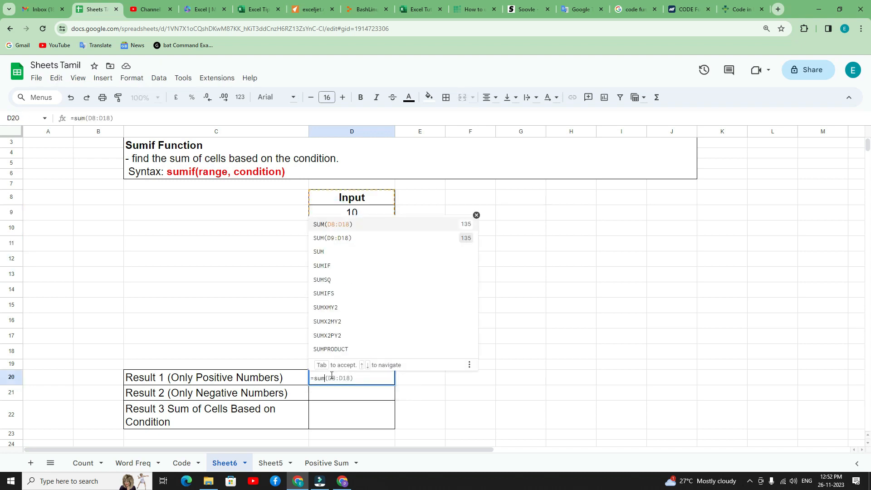
{"action": "type", "text": "if("}
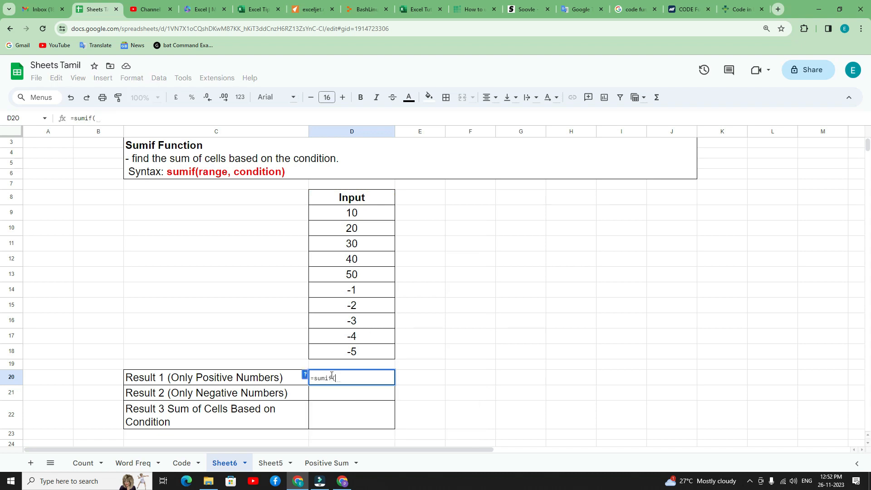
{"action": "left_click_drag", "start_coordinate": [341, 216], "coordinate": [349, 352]}
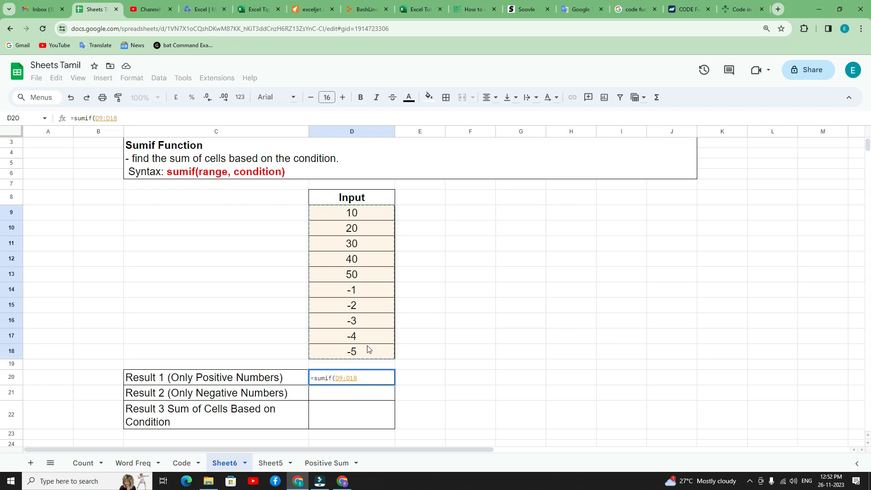
{"action": "type", "text": ","}
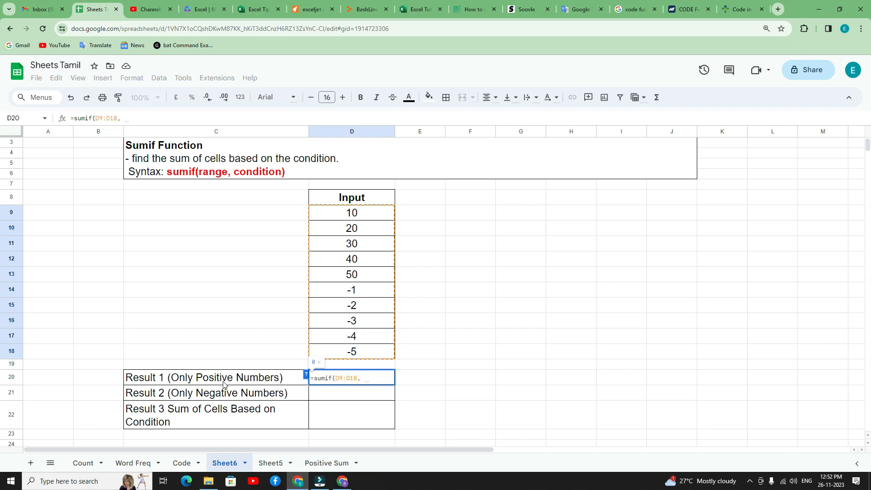
{"action": "type", "text": " \""}
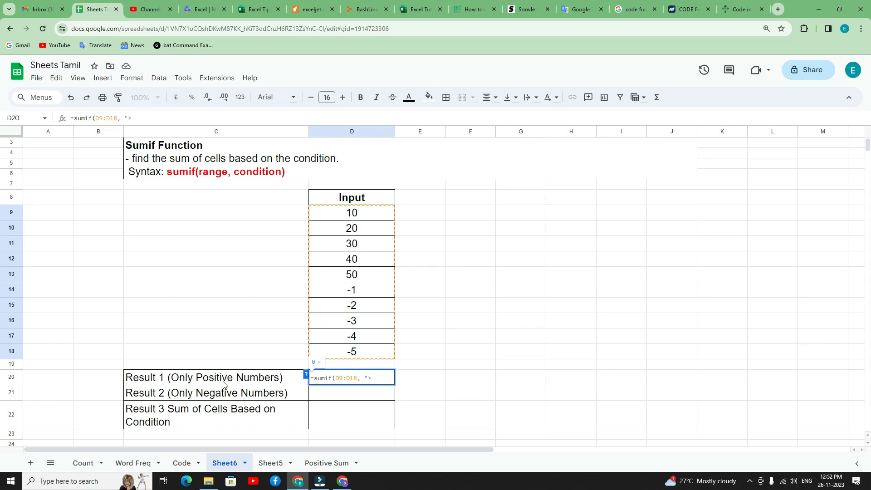
{"action": "type", "text": ">0\")"}
{"action": "key", "text": "Return"}
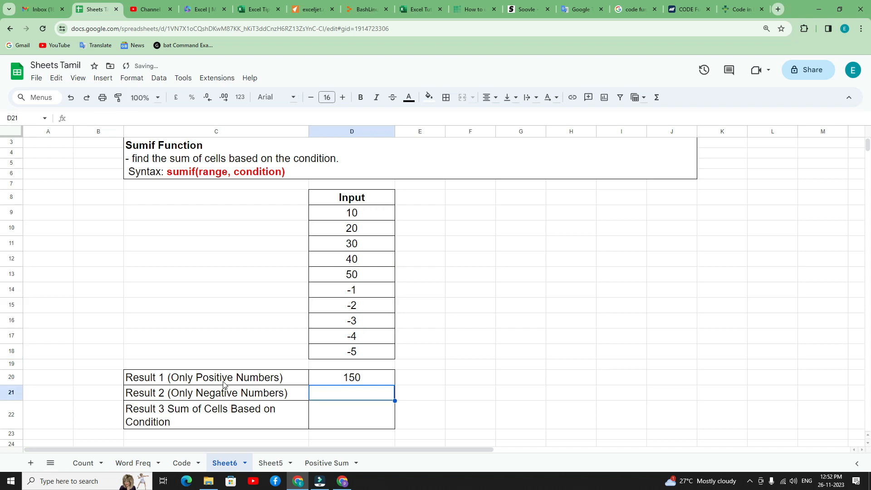
Check each positive input value in D9:D13 against the Result 1 formula in D20.
{"action": "left_click", "coordinate": [354, 219]}
{"action": "left_click", "coordinate": [362, 231]}
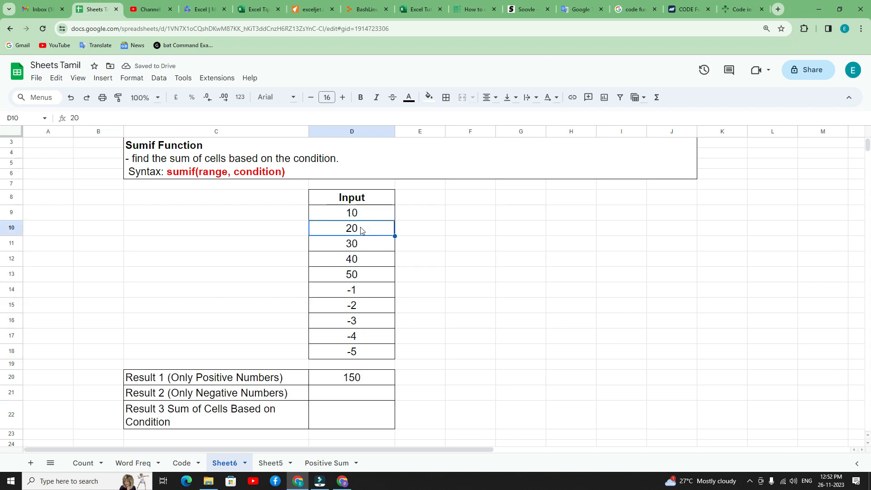
{"action": "left_click", "coordinate": [356, 245]}
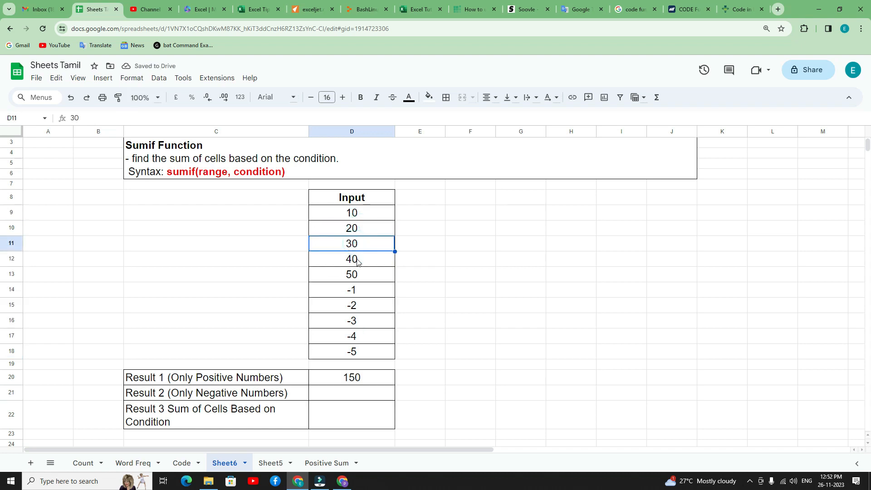
{"action": "left_click", "coordinate": [356, 260]}
{"action": "left_click", "coordinate": [357, 274]}
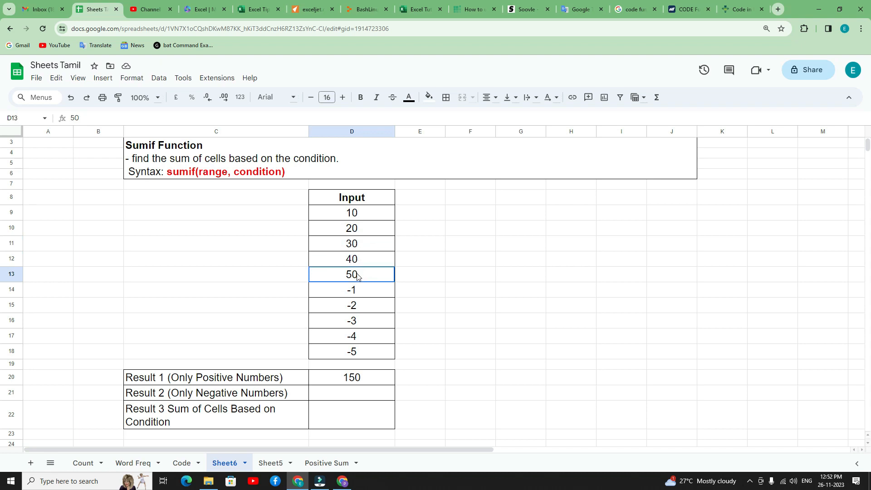
{"action": "left_click", "coordinate": [363, 380]}
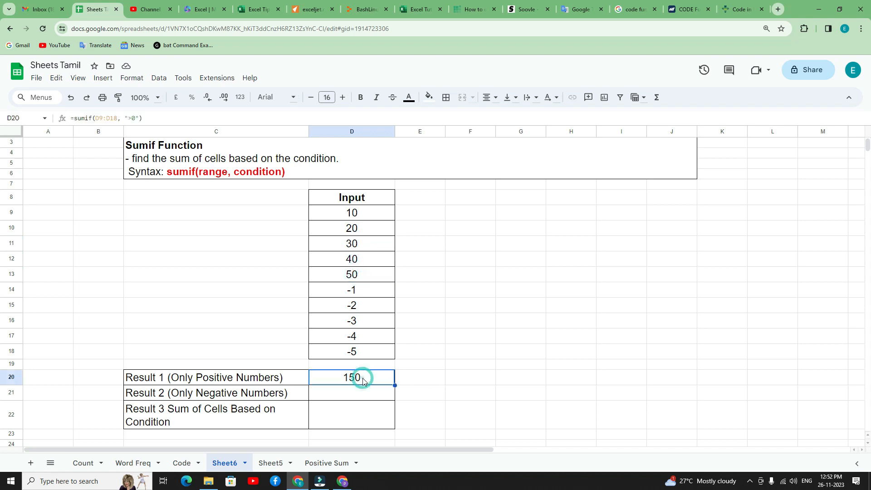
Sum only the negative inputs in D21 with the formula =sumif(D9:D18, "<0").
{"action": "left_click", "coordinate": [343, 391]}
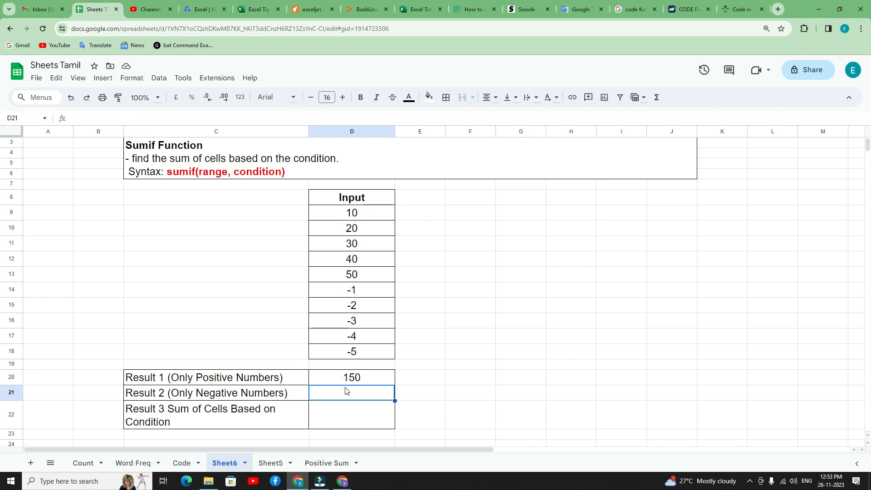
{"action": "left_click_drag", "start_coordinate": [334, 290], "coordinate": [336, 355]}
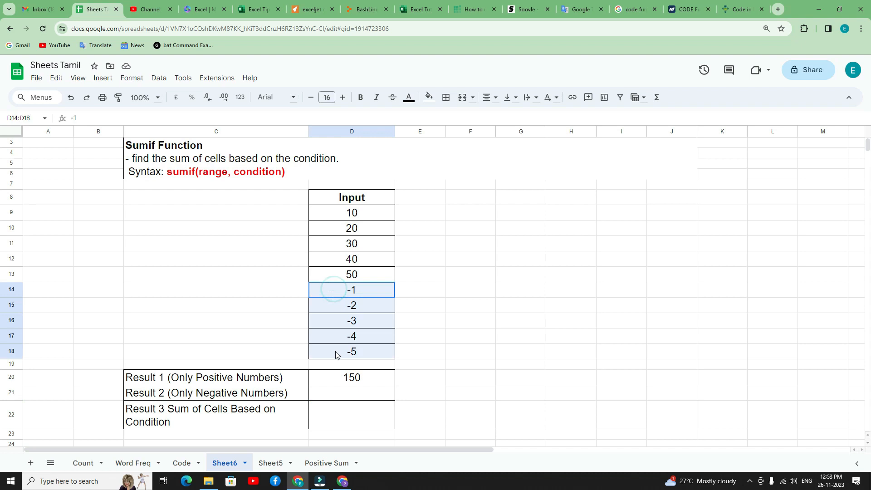
{"action": "left_click", "coordinate": [328, 394]}
{"action": "type", "text": "=sumif"}
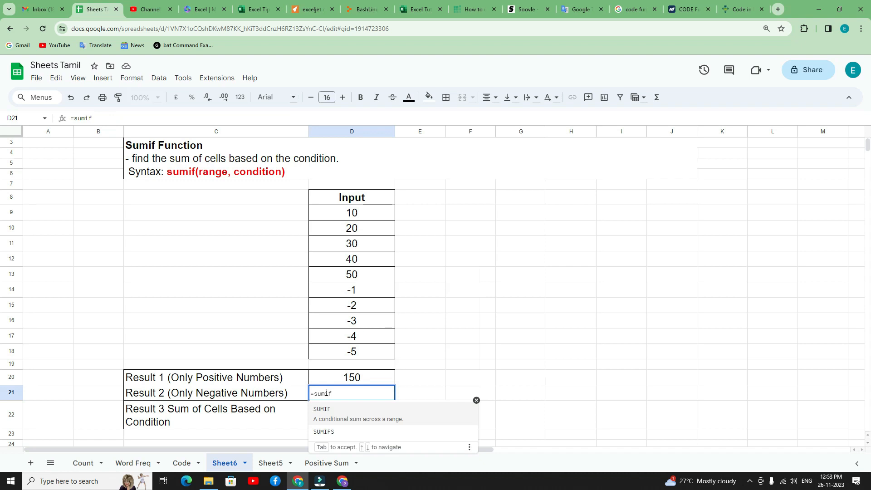
{"action": "type", "text": "("}
{"action": "left_click_drag", "start_coordinate": [335, 214], "coordinate": [336, 354]}
{"action": "type", "text": ", "}
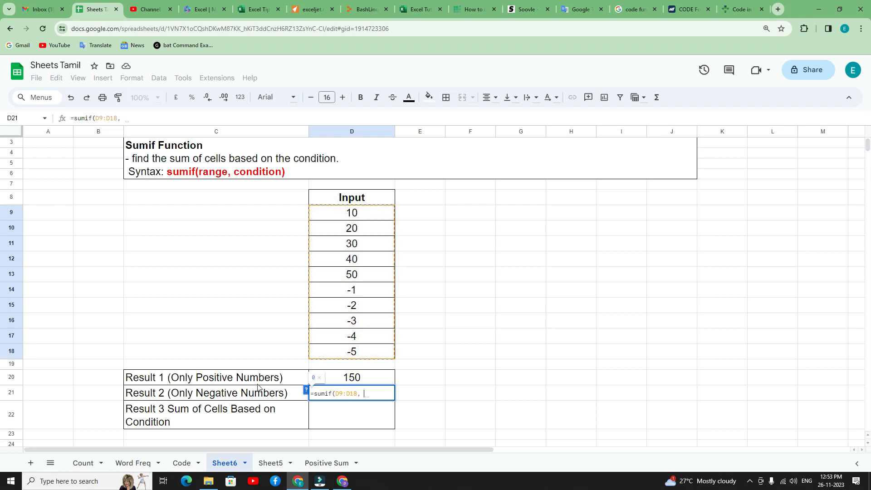
{"action": "type", "text": "\""}
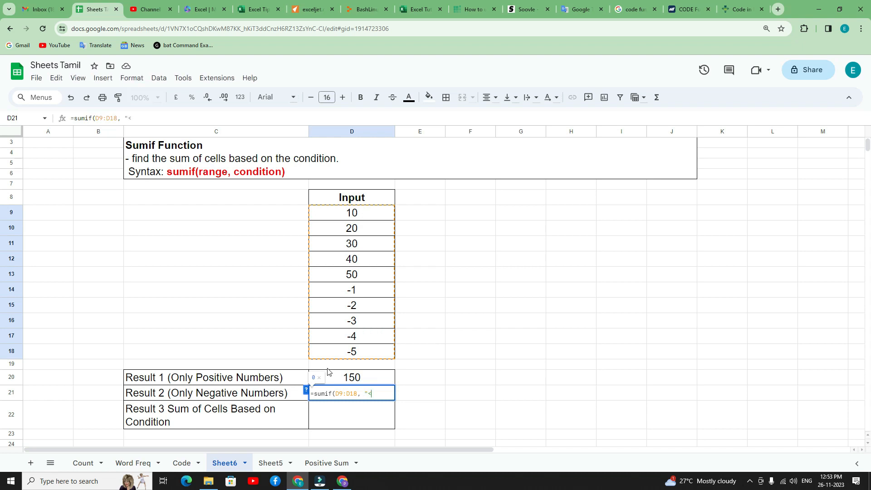
{"action": "type", "text": "<0\")"}
{"action": "key", "text": "Return"}
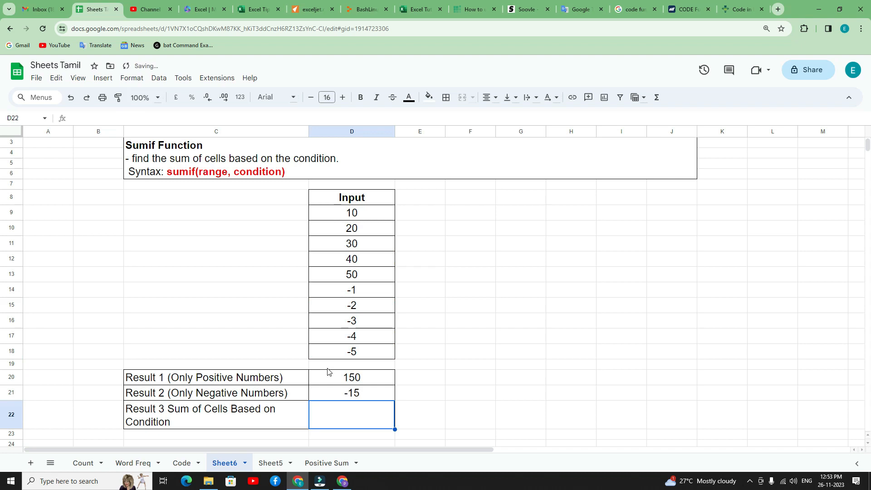
Inspect the sum of the negative inputs in D14:D18 and of the inputs from 30 upward in D11:D13.
{"action": "left_click_drag", "start_coordinate": [351, 294], "coordinate": [352, 352]}
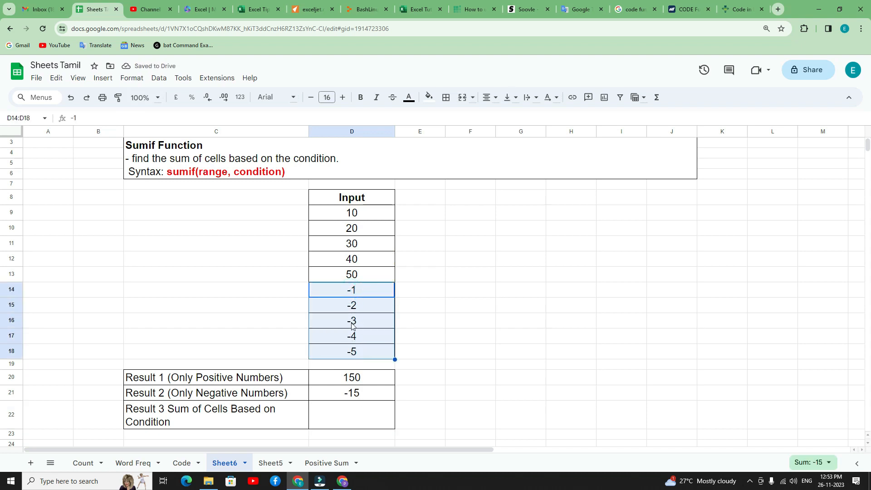
{"action": "left_click", "coordinate": [364, 289]}
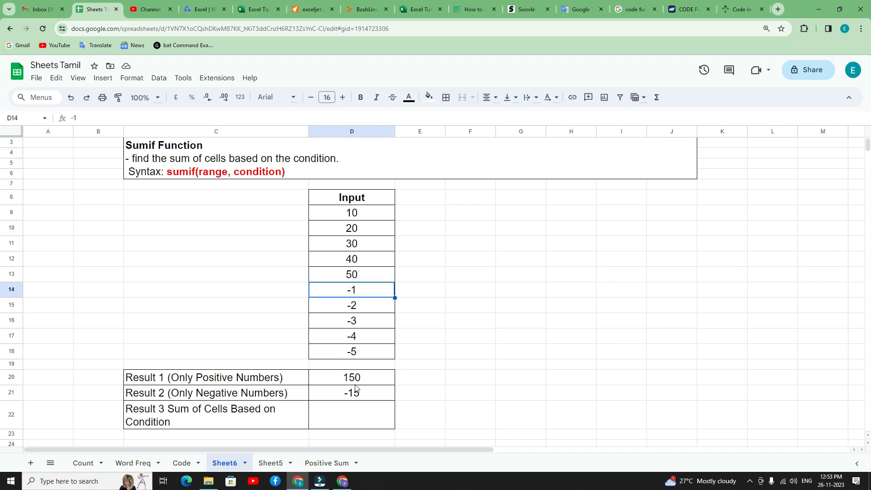
{"action": "left_click", "coordinate": [344, 415]}
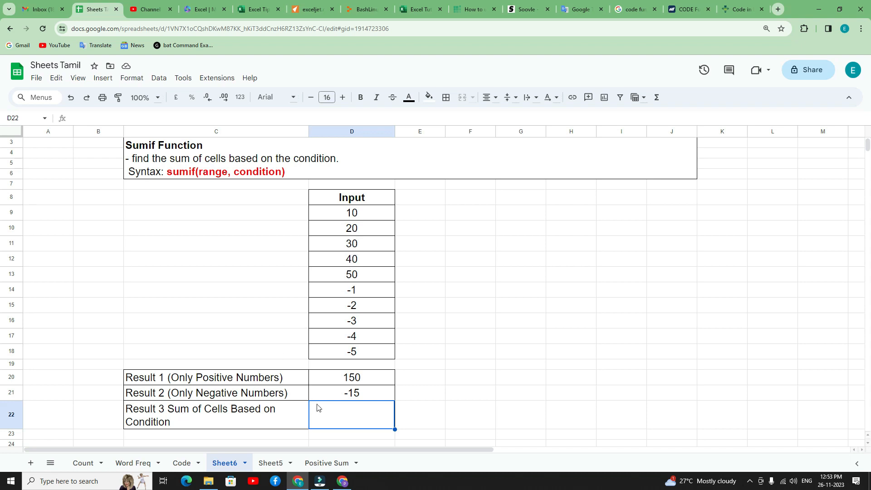
{"action": "left_click_drag", "start_coordinate": [344, 214], "coordinate": [343, 273]}
{"action": "left_click", "coordinate": [341, 248]}
{"action": "left_click", "coordinate": [340, 243]}
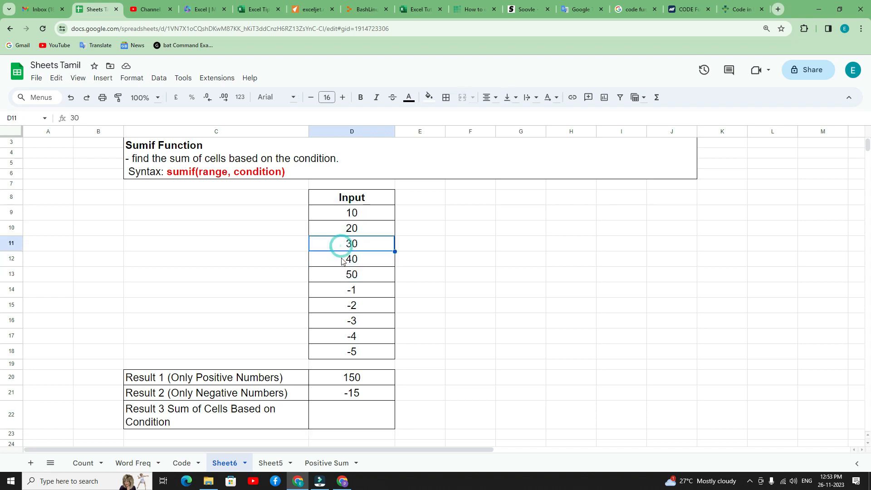
{"action": "left_click_drag", "start_coordinate": [336, 241], "coordinate": [341, 280]}
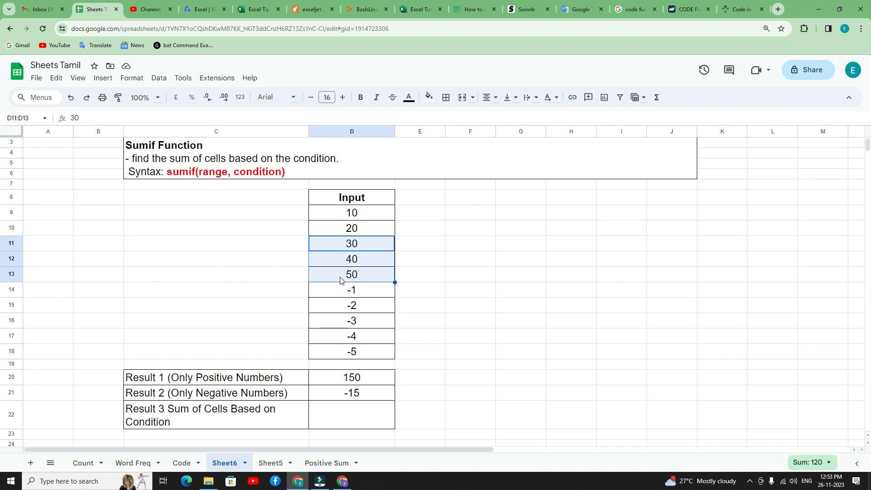
Sum the inputs of at least 30 in D22 with the formula =sumif(D9:D13, ">=30").
{"action": "left_click", "coordinate": [337, 410]}
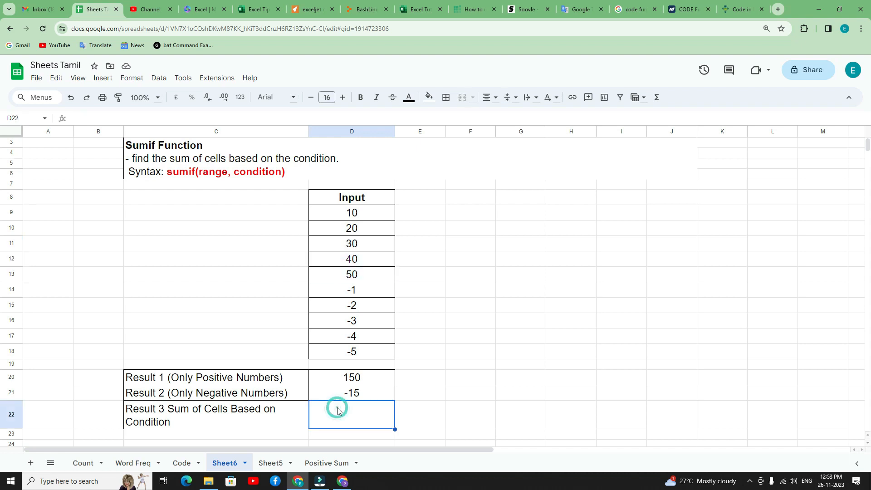
{"action": "type", "text": "=sum"}
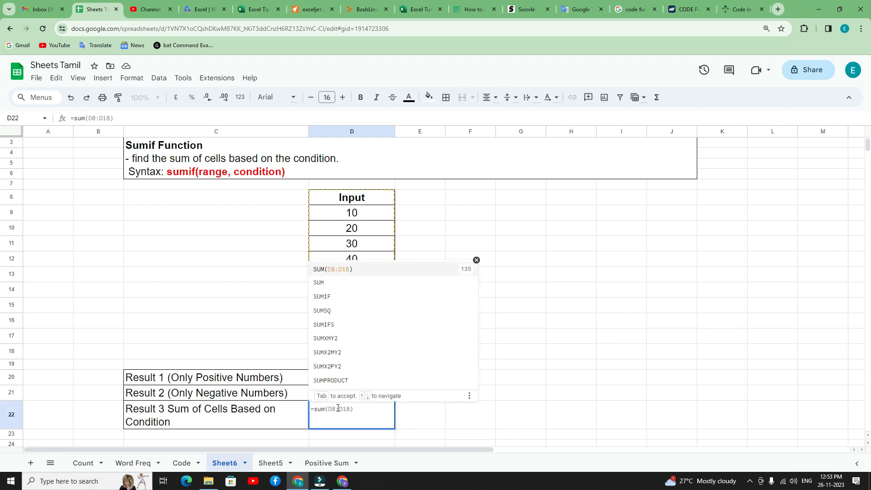
{"action": "type", "text": "if("}
{"action": "left_click_drag", "start_coordinate": [334, 215], "coordinate": [338, 274]}
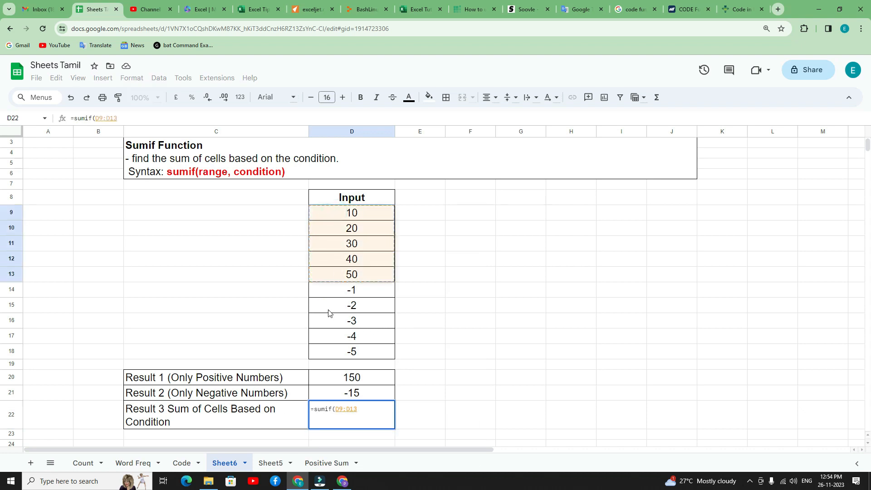
{"action": "type", "text": ","}
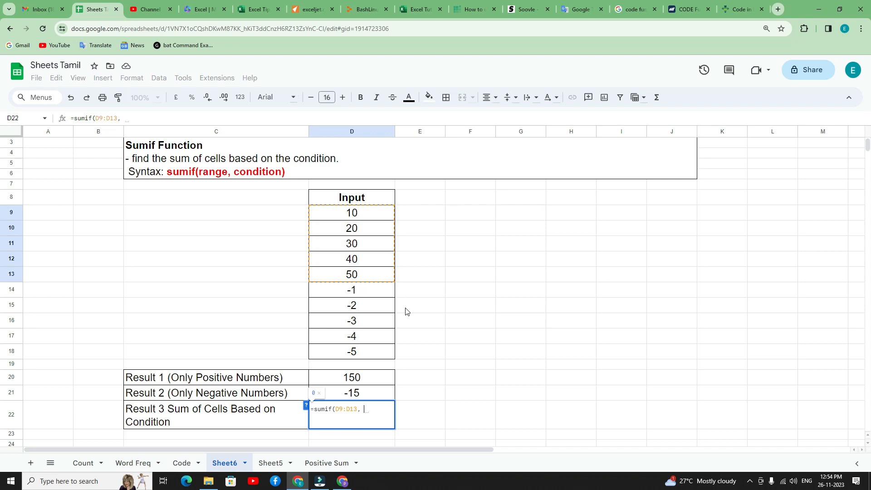
{"action": "type", "text": " \""}
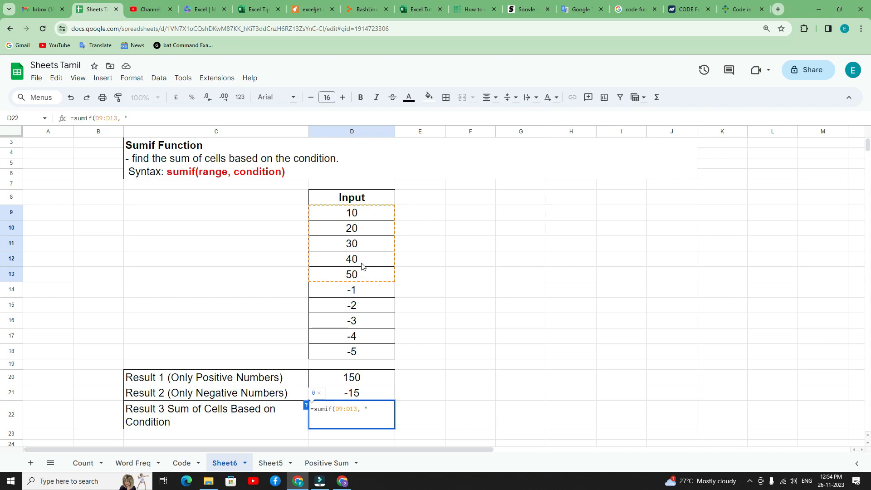
{"action": "type", "text": ">=30\")"}
{"action": "key", "text": "Return"}
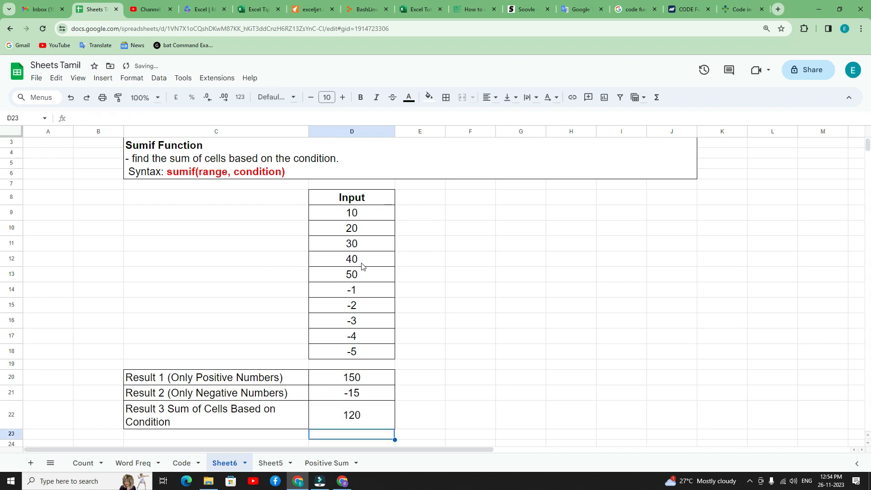
Check the Result 3 formula in D22 against D11:D13 and change its condition to ">30".
{"action": "left_click", "coordinate": [366, 411]}
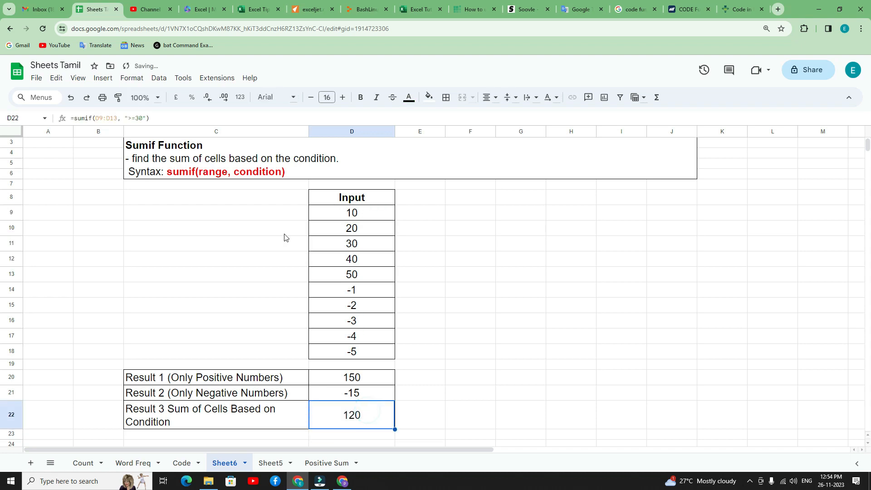
{"action": "left_click", "coordinate": [341, 247]}
{"action": "left_click_drag", "start_coordinate": [346, 272], "coordinate": [345, 273]}
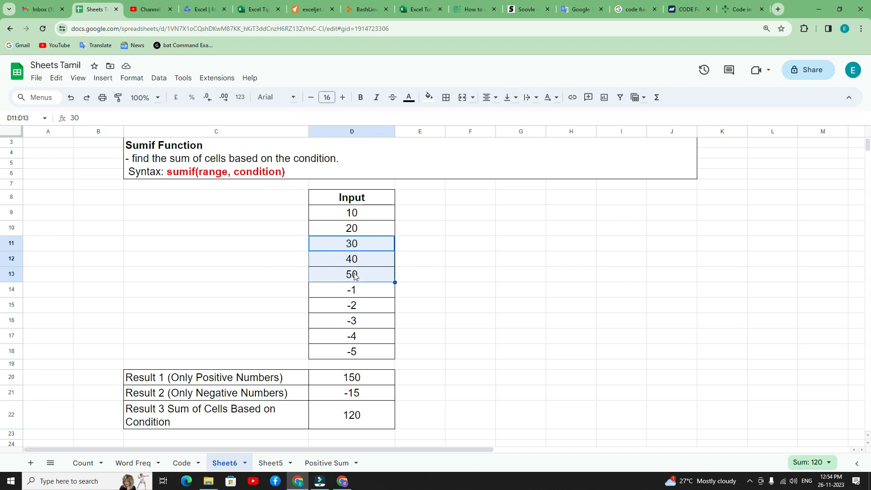
{"action": "left_click", "coordinate": [339, 410]}
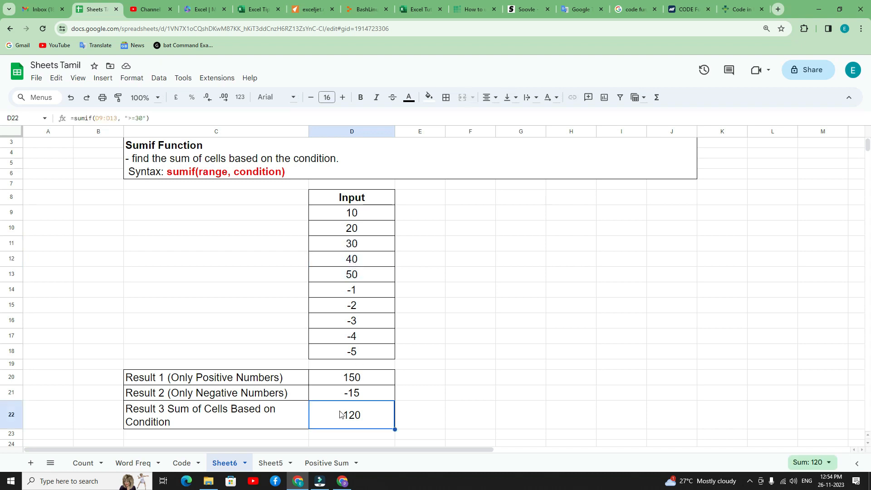
{"action": "left_click", "coordinate": [136, 118]}
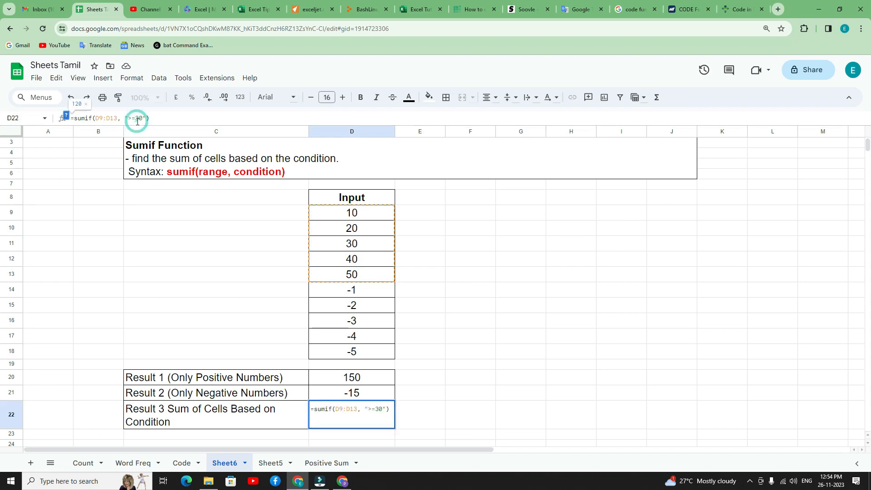
{"action": "key", "text": "Return"}
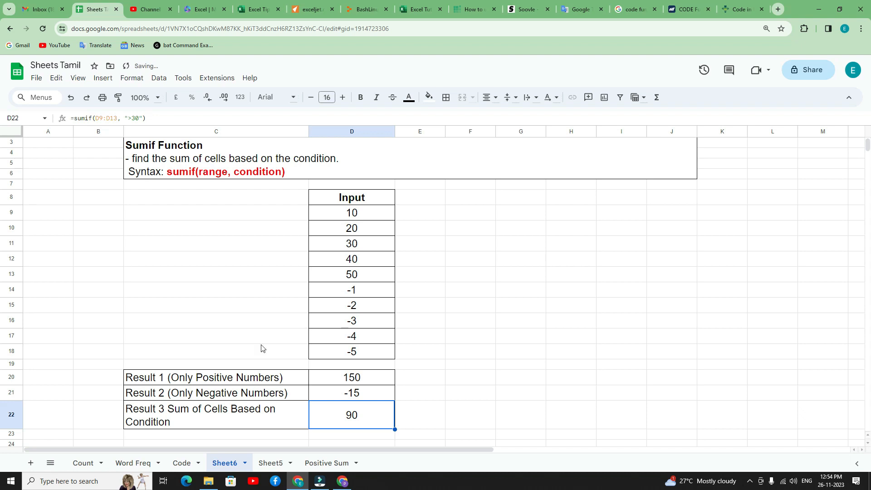
{"action": "left_click", "coordinate": [197, 218]}
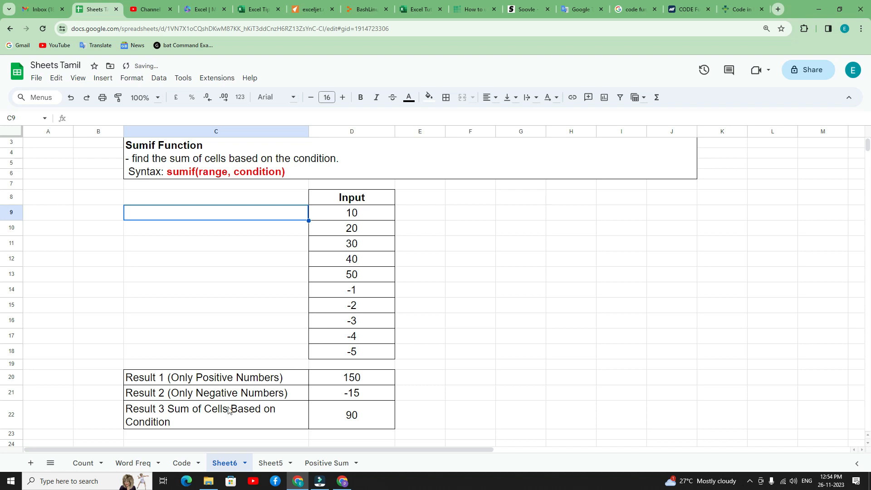
{"action": "scroll", "coordinate": [323, 285], "scroll_direction": "up", "scroll_amount": 2}
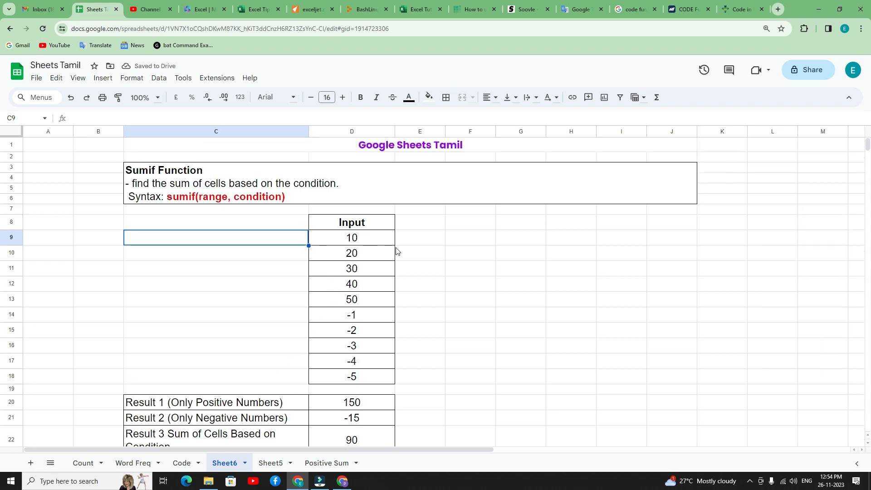